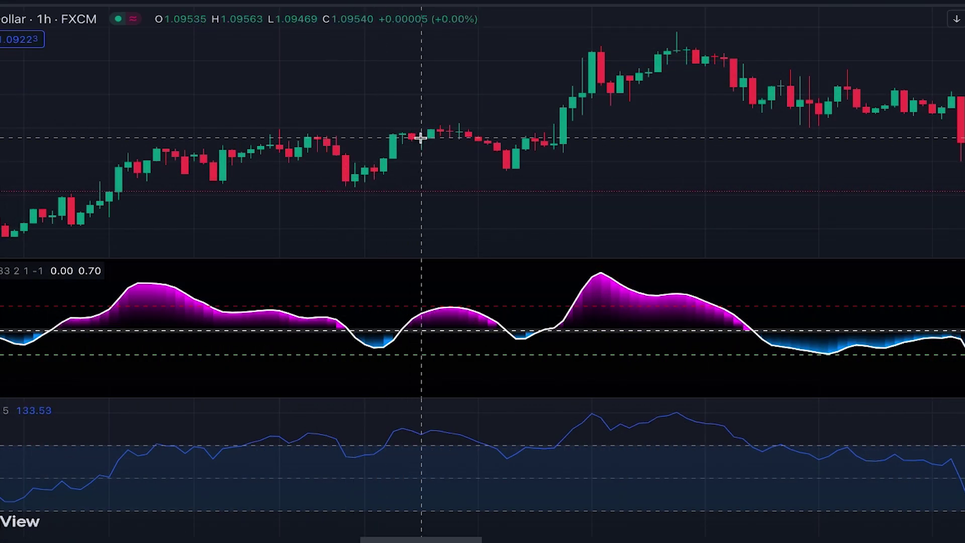
Try out long position markers on two bars of the EURUSD 1h chart
left_click(421, 137)
scroll(557, 332, "left", 3)
scroll(556, 246, "right", 10)
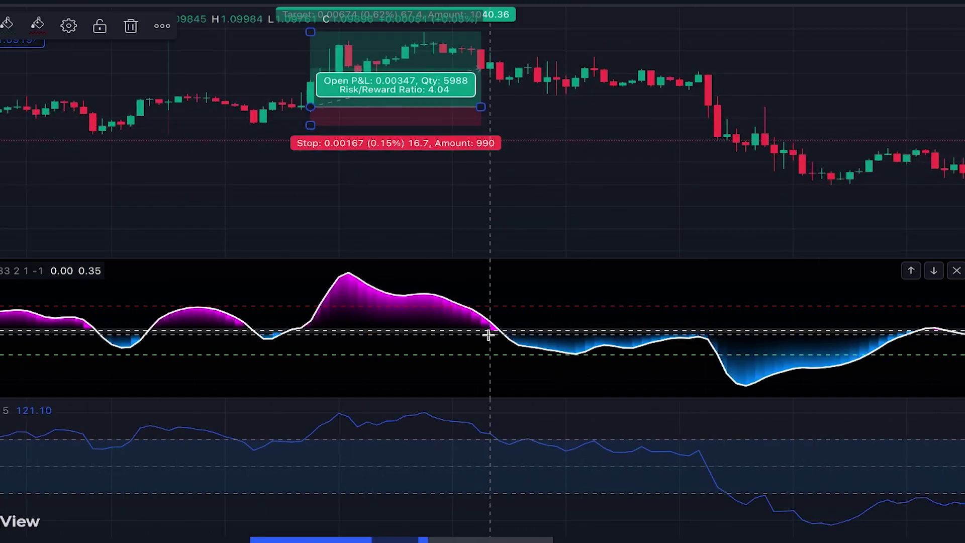
left_click(502, 173)
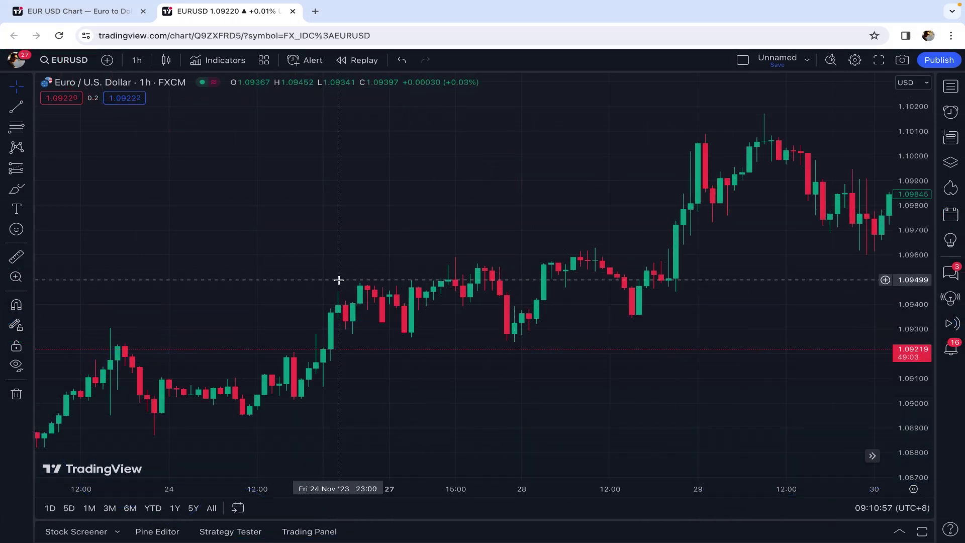
Add the Community Scripts TrendFlex Oscillator (inputs 20, 7.5, 33, 2, 1, -1) to the chart
left_click(221, 60)
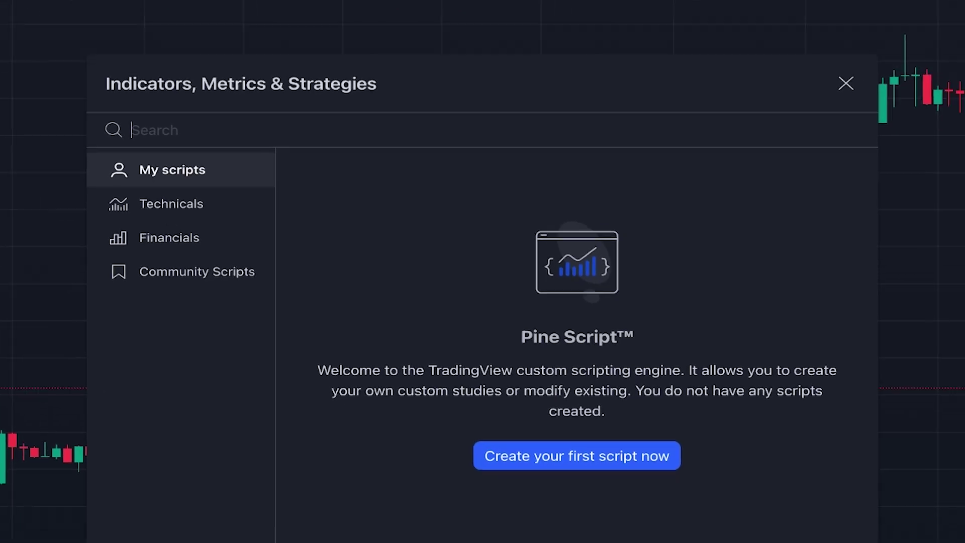
type("TrendFlex Oscillator")
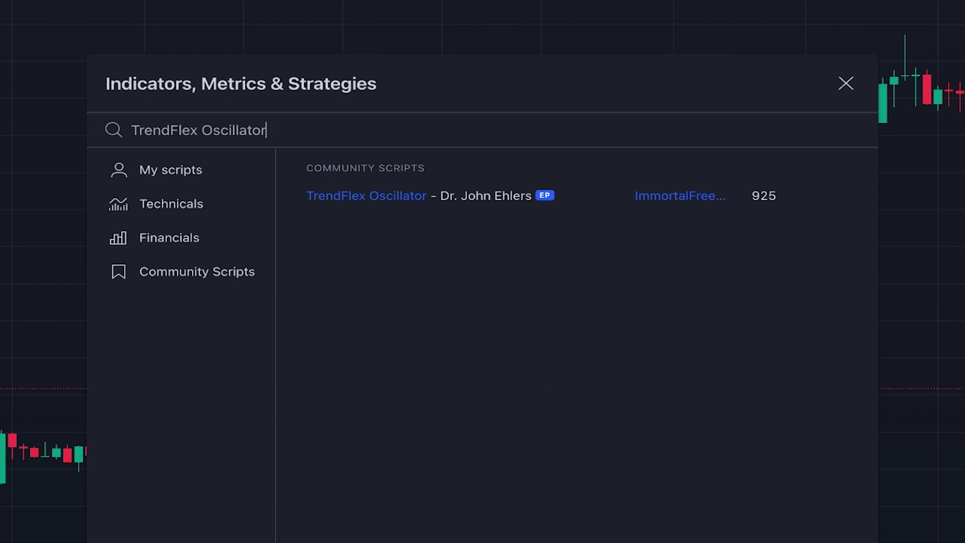
left_click(463, 199)
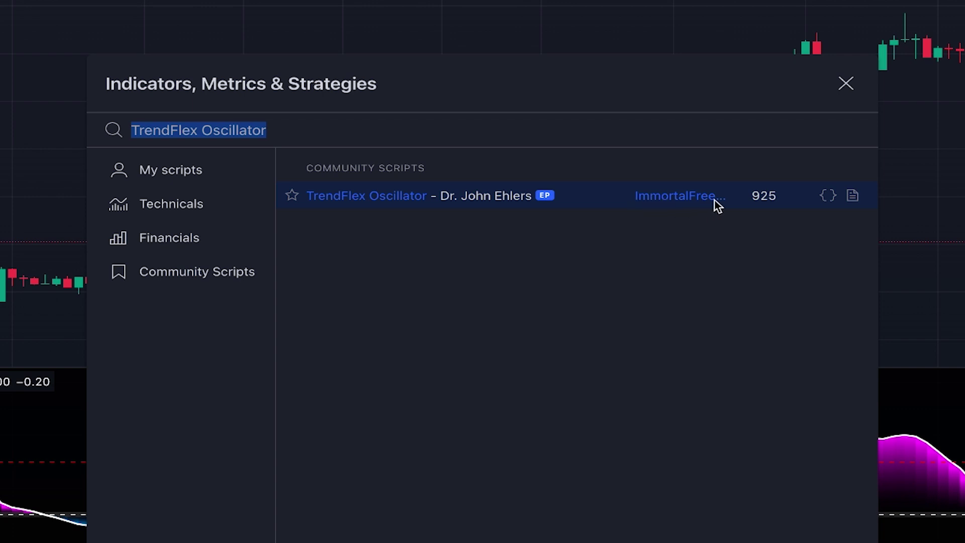
left_click(845, 86)
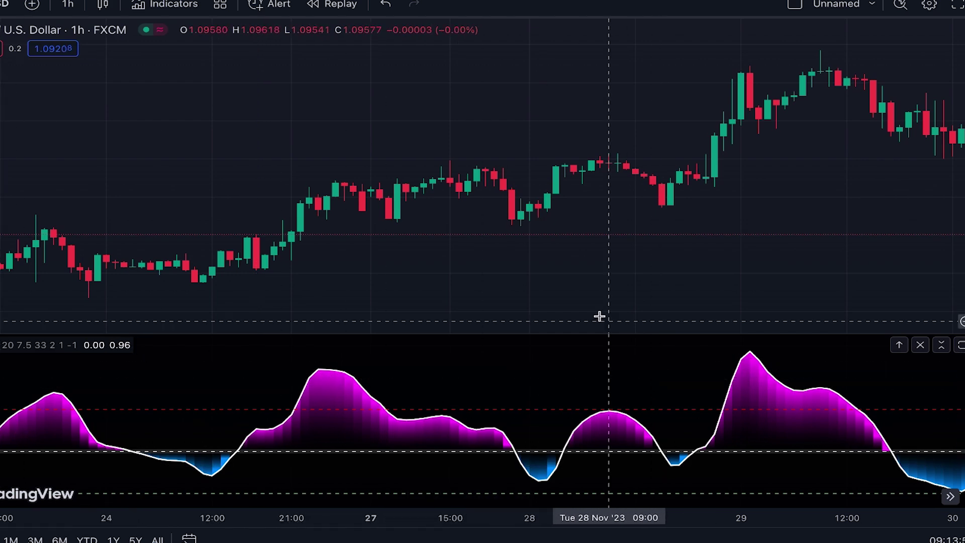
scroll(771, 186, "right", 15)
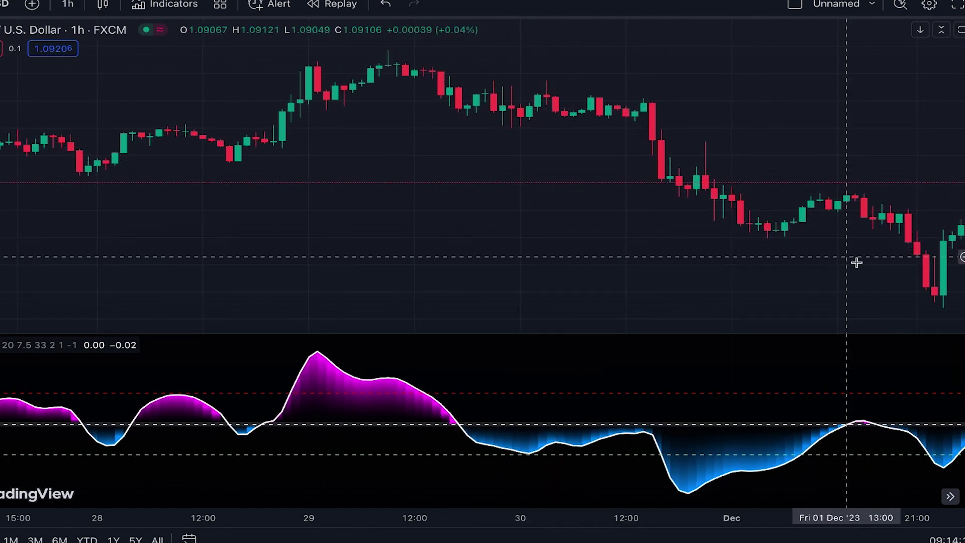
scroll(560, 267, "left", 6)
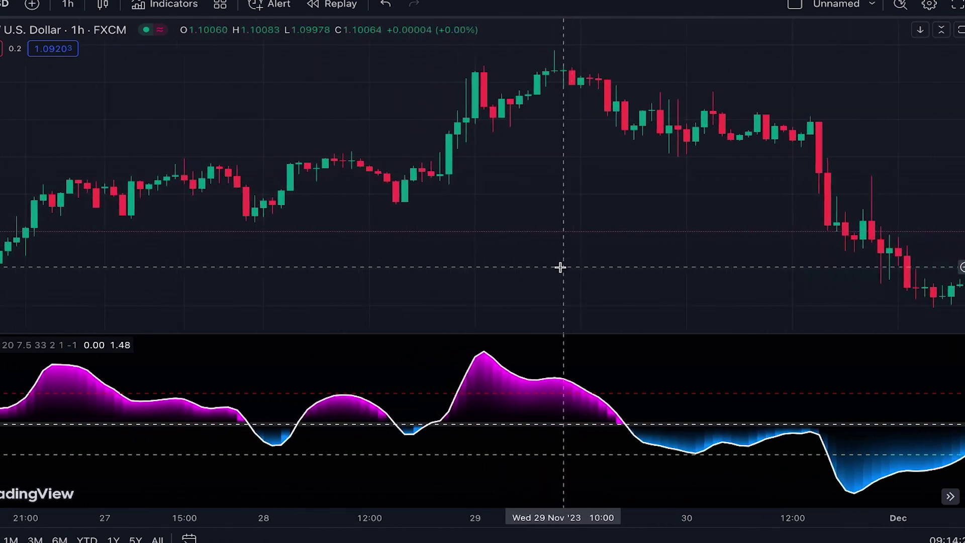
scroll(559, 266, "left", 5)
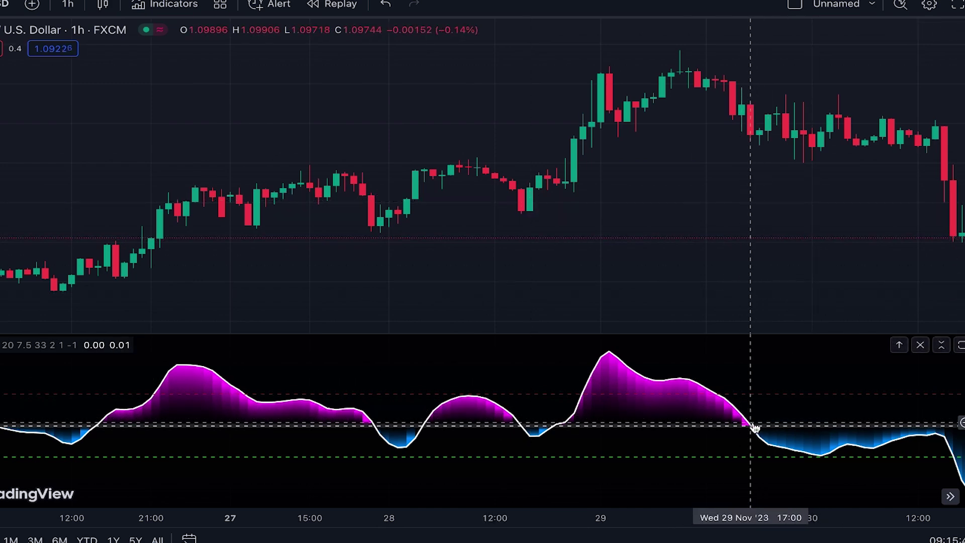
scroll(753, 427, "right", 5)
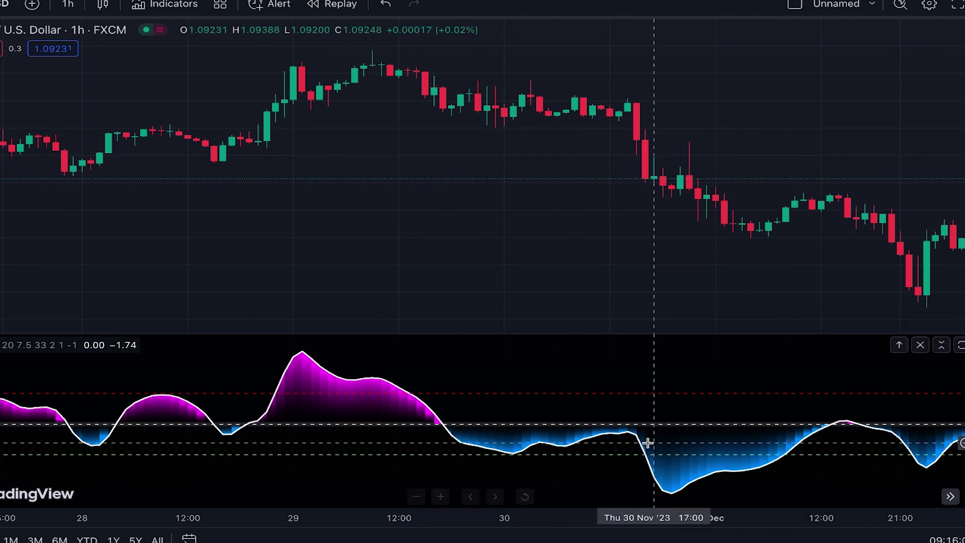
scroll(748, 440, "right", 10)
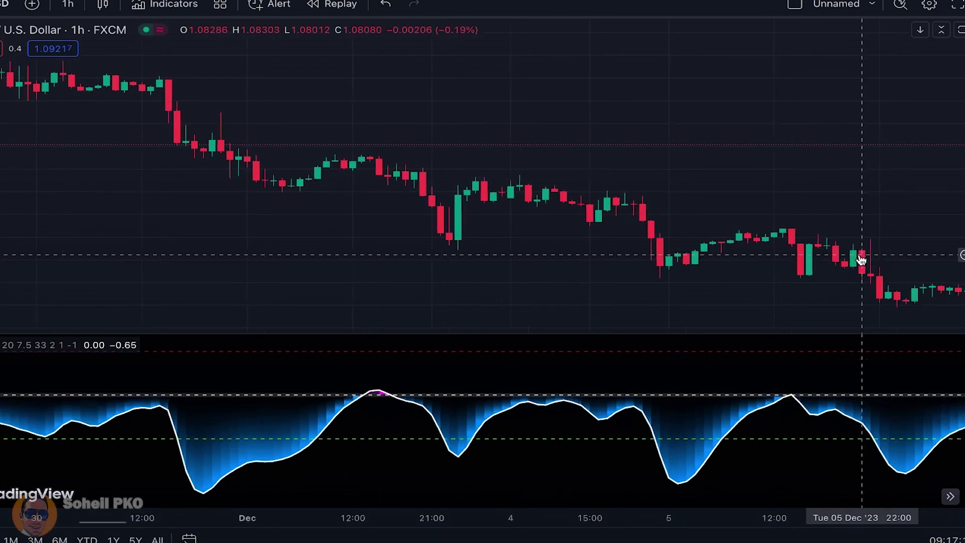
scroll(858, 256, "right", 10)
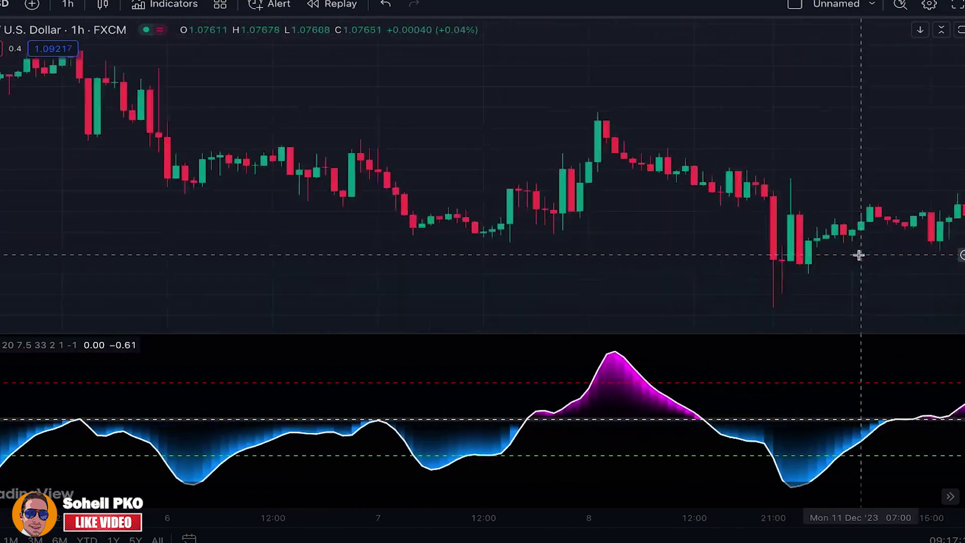
scroll(860, 256, "right", 10)
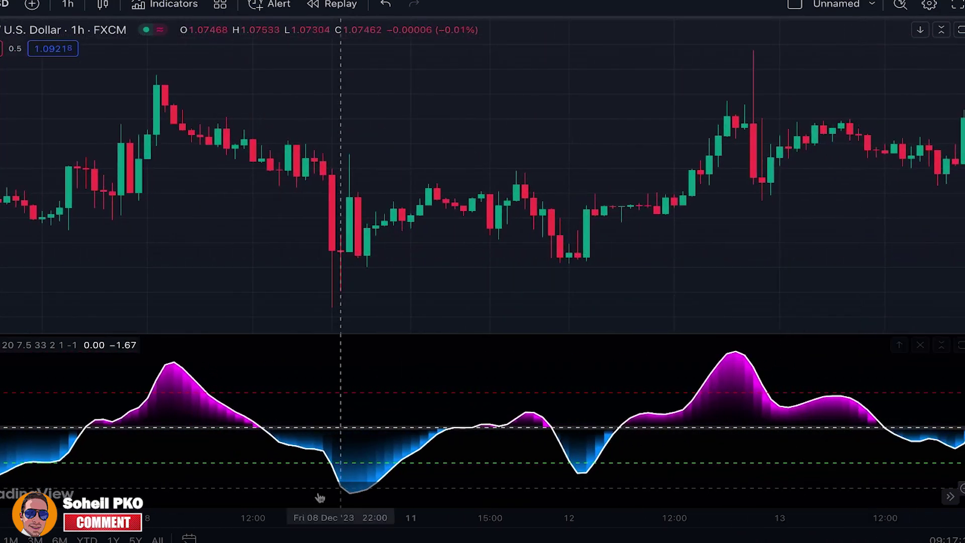
scroll(578, 218, "right", 10)
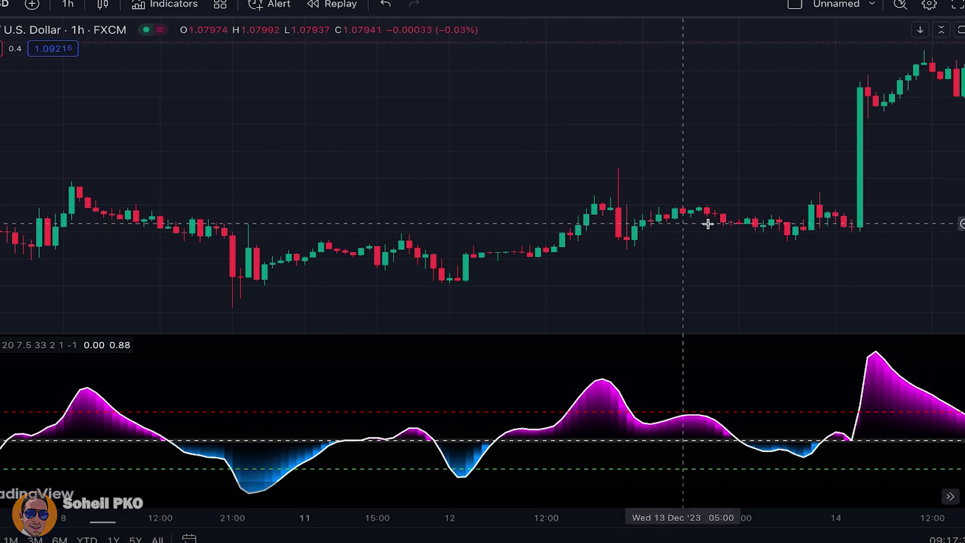
scroll(377, 265, "left", 10)
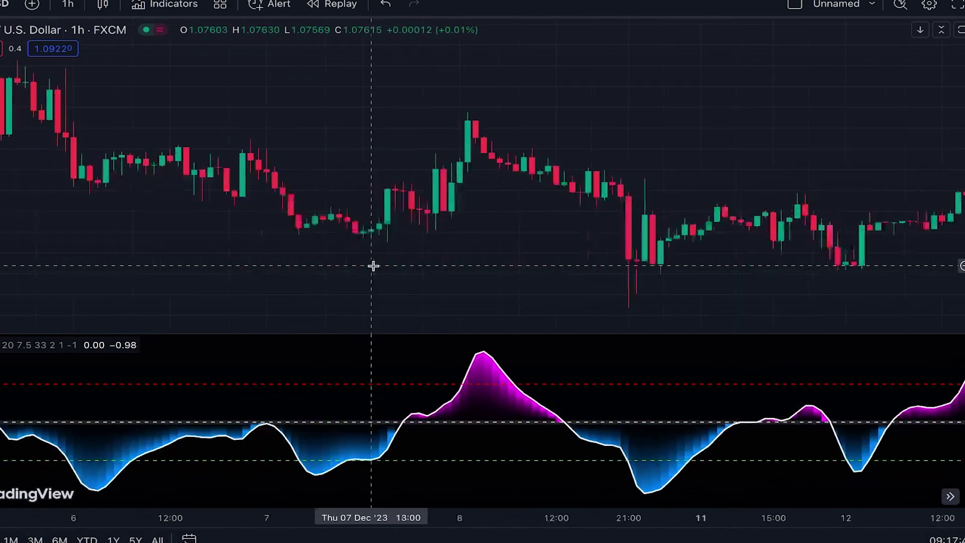
scroll(373, 266, "left", 10)
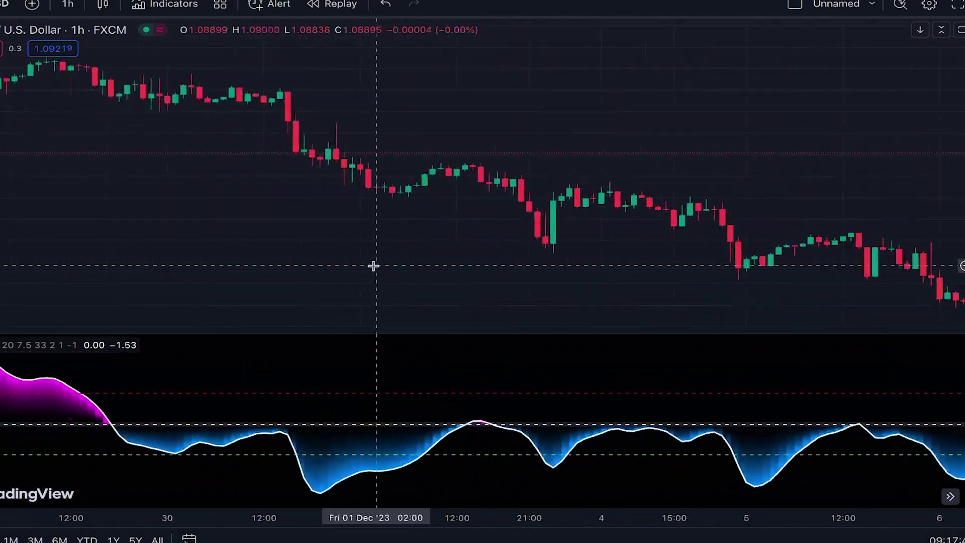
scroll(373, 266, "left", 10)
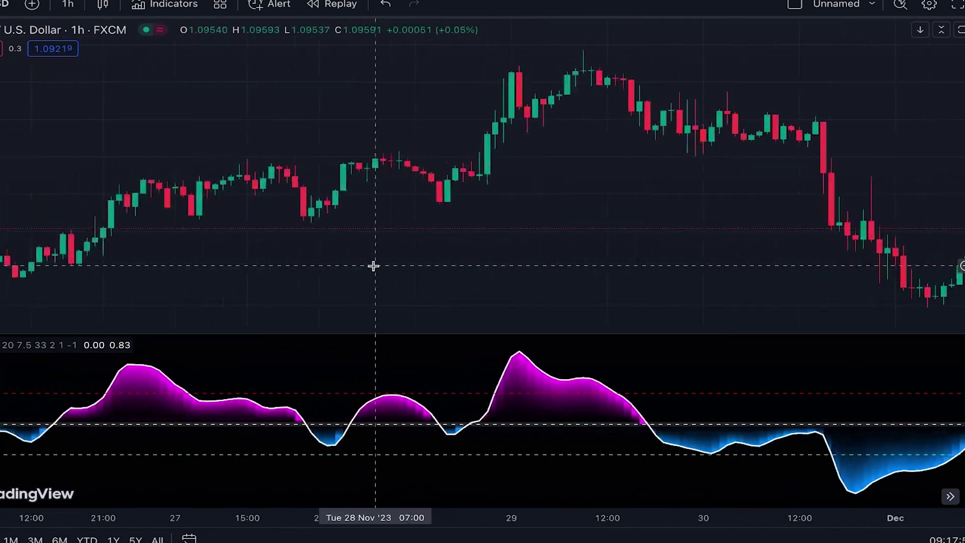
scroll(373, 266, "left", 10)
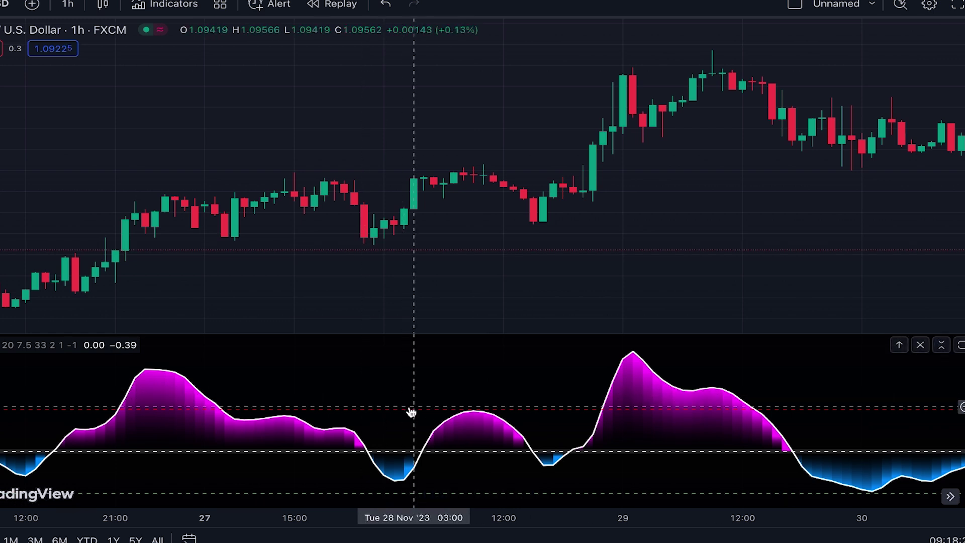
scroll(411, 413, "left", 15)
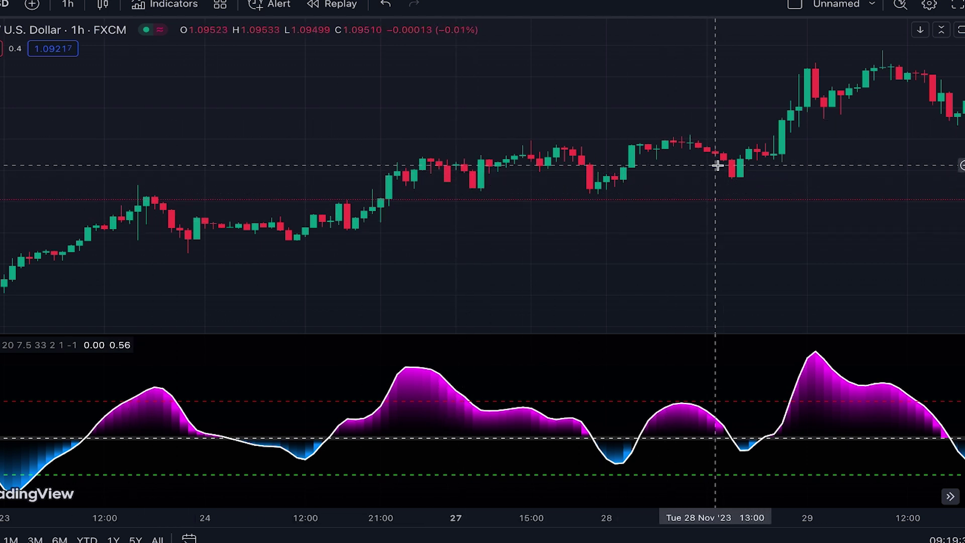
scroll(717, 165, "right", 10)
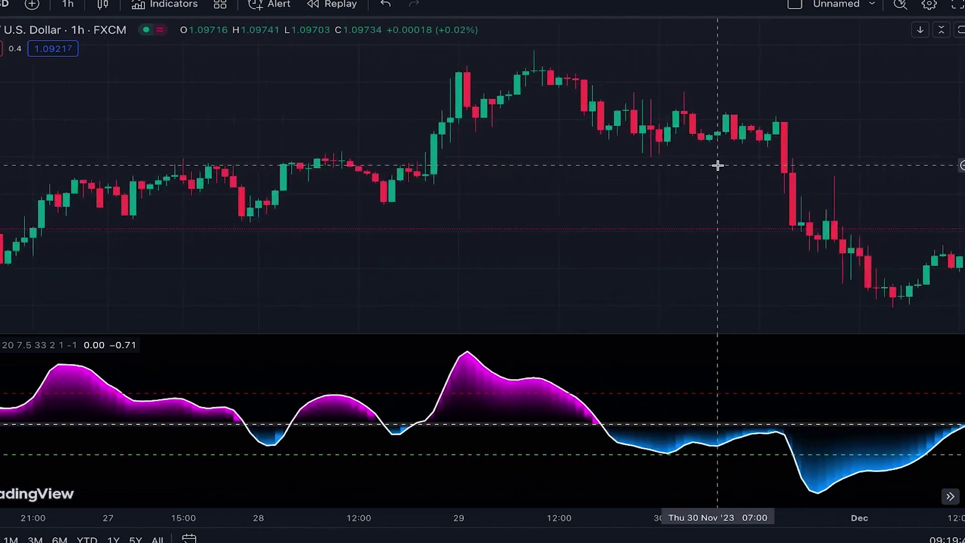
scroll(500, 385, "right", 10)
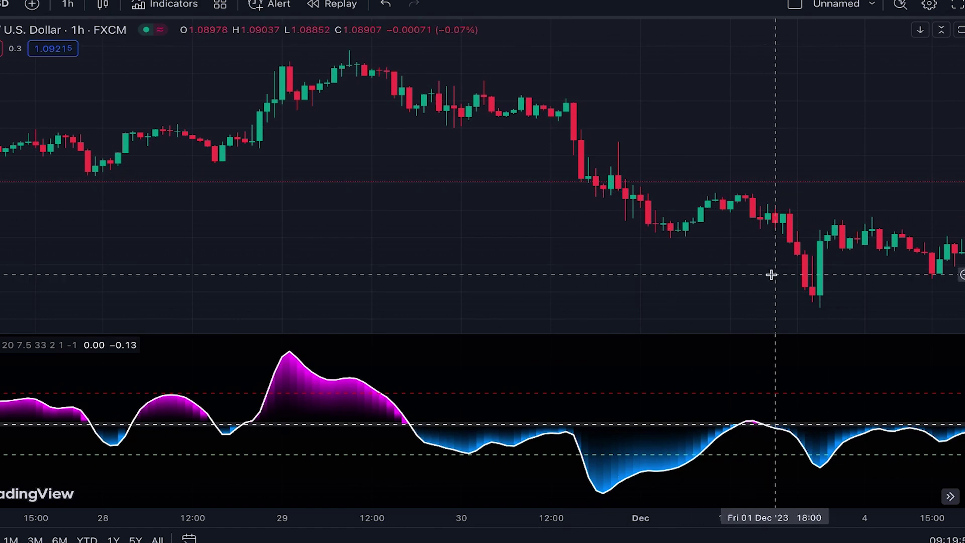
scroll(772, 274, "right", 10)
scroll(772, 275, "right", 2)
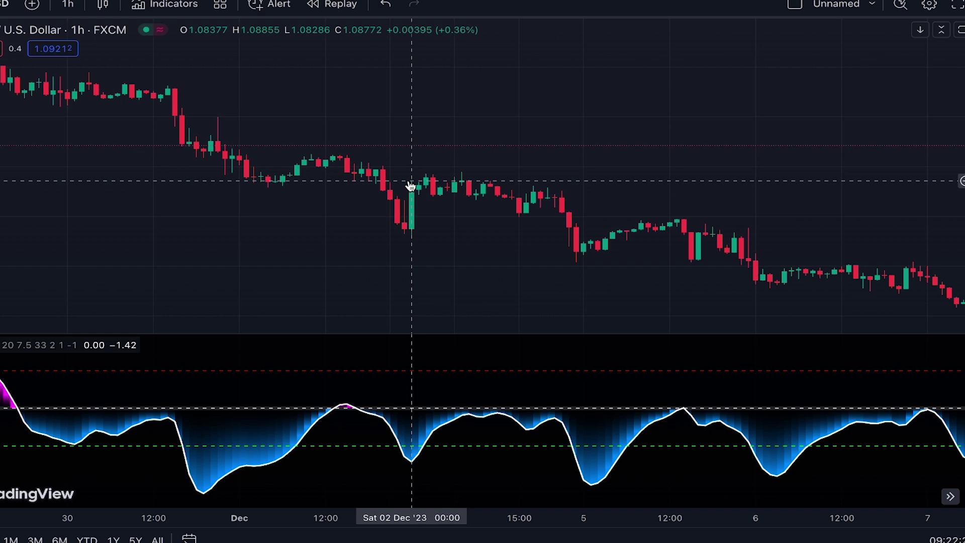
scroll(410, 186, "left", 10)
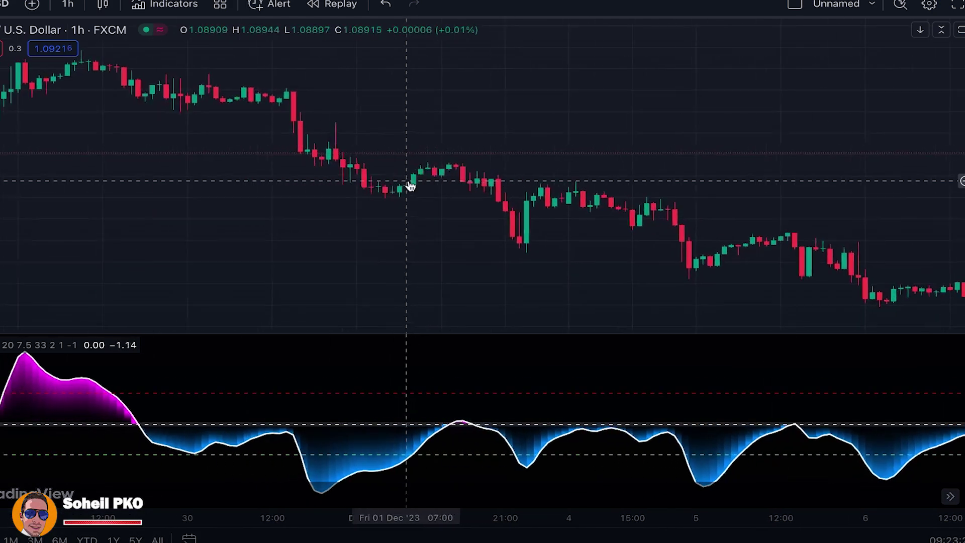
scroll(411, 185, "left", 2)
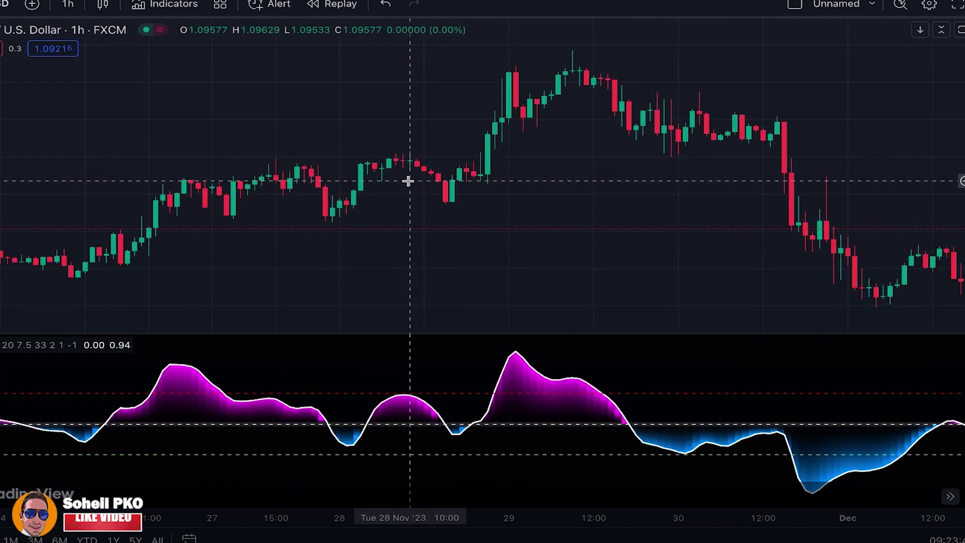
scroll(408, 181, "left", 5)
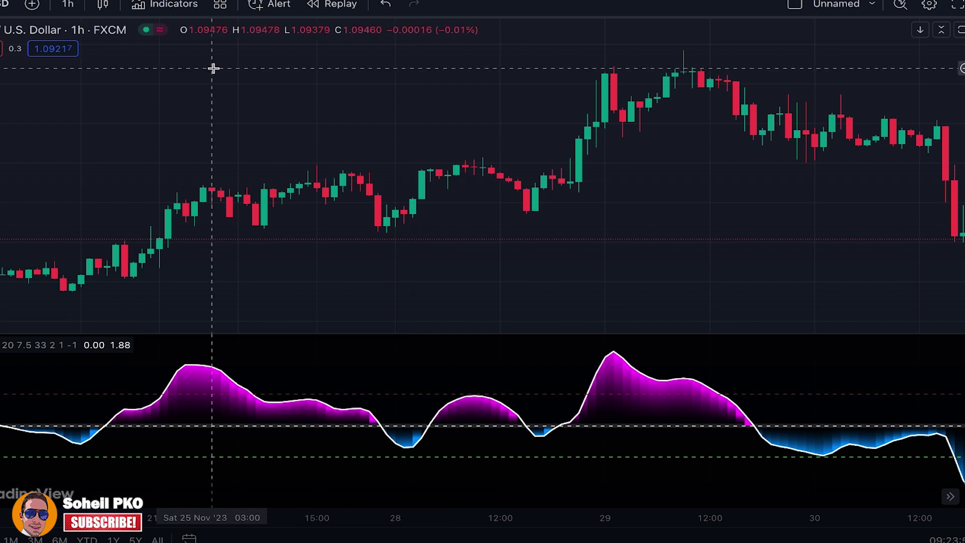
Search 'cci' and add the Commodity Channel Index below the oscillator
left_click(187, 7)
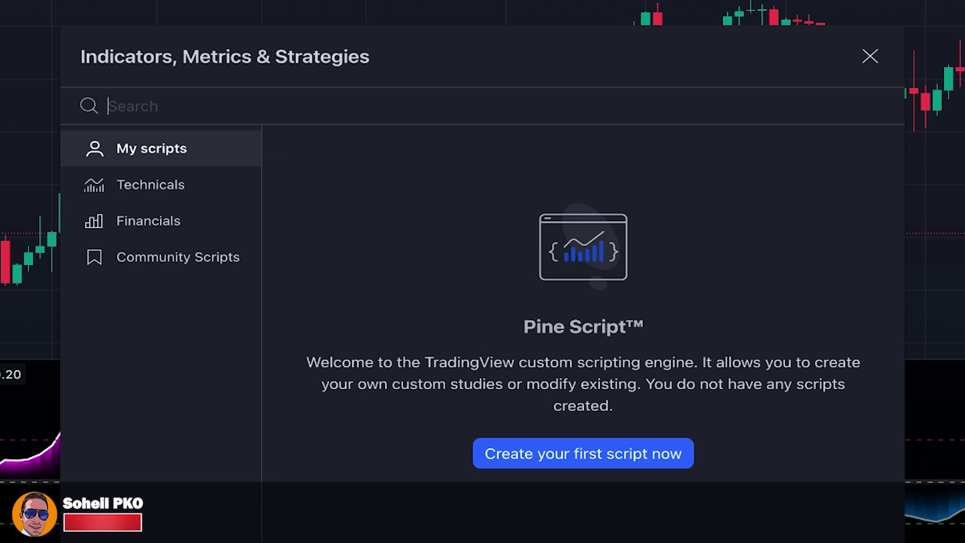
type("c")
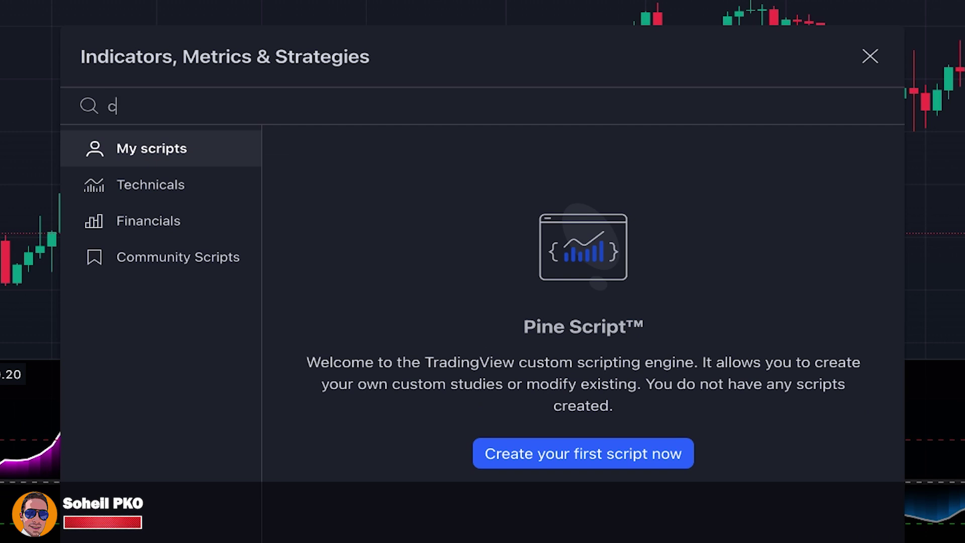
type("ci")
left_click(427, 173)
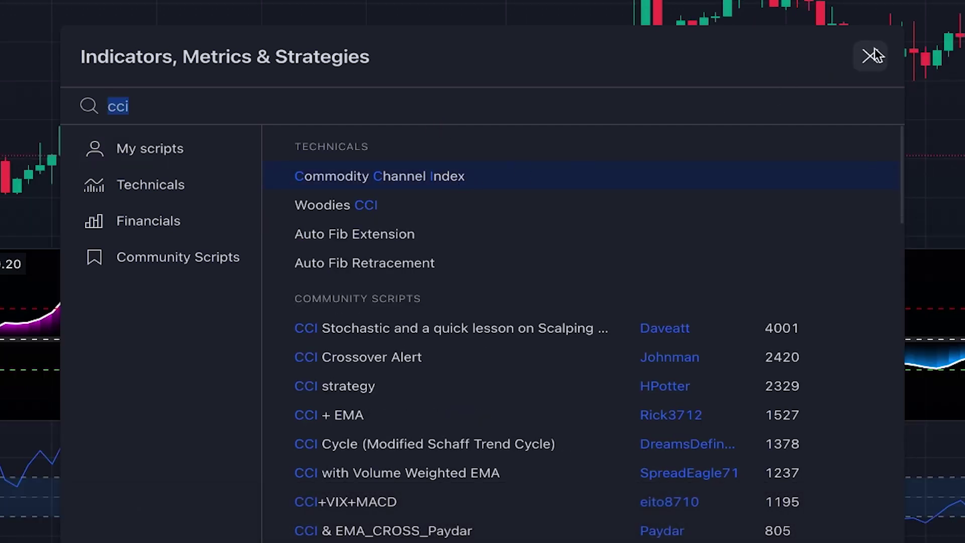
left_click(874, 52)
Set the CCI indicator's length to 100
left_click(57, 409)
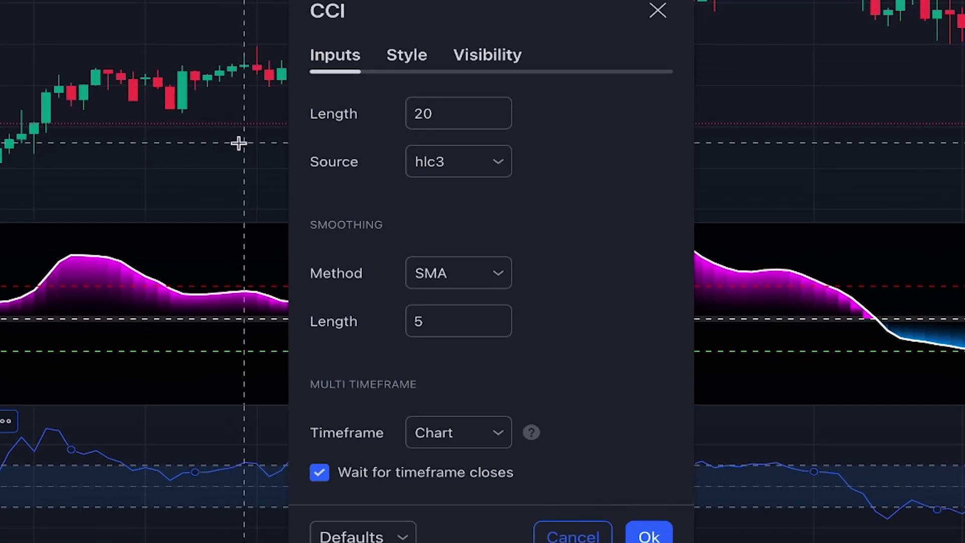
type("100")
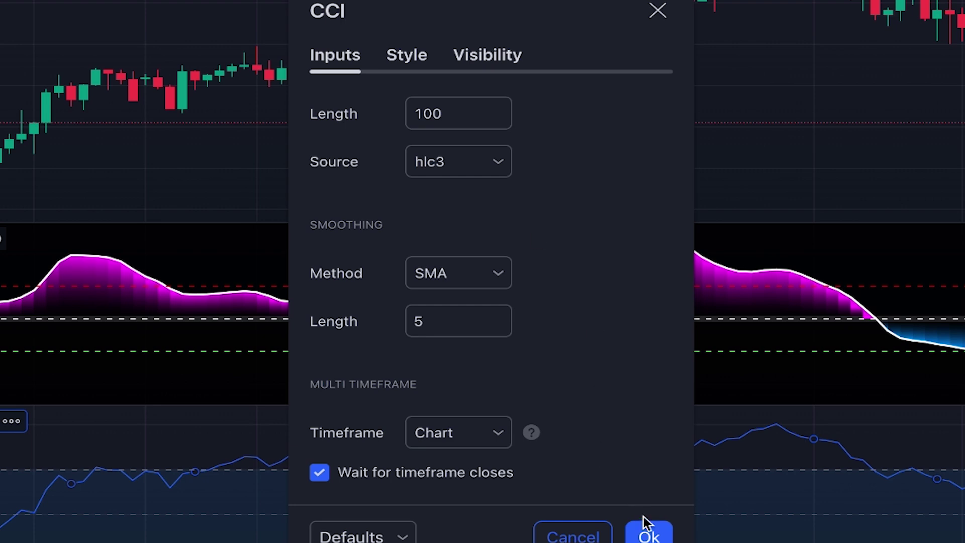
left_click(648, 533)
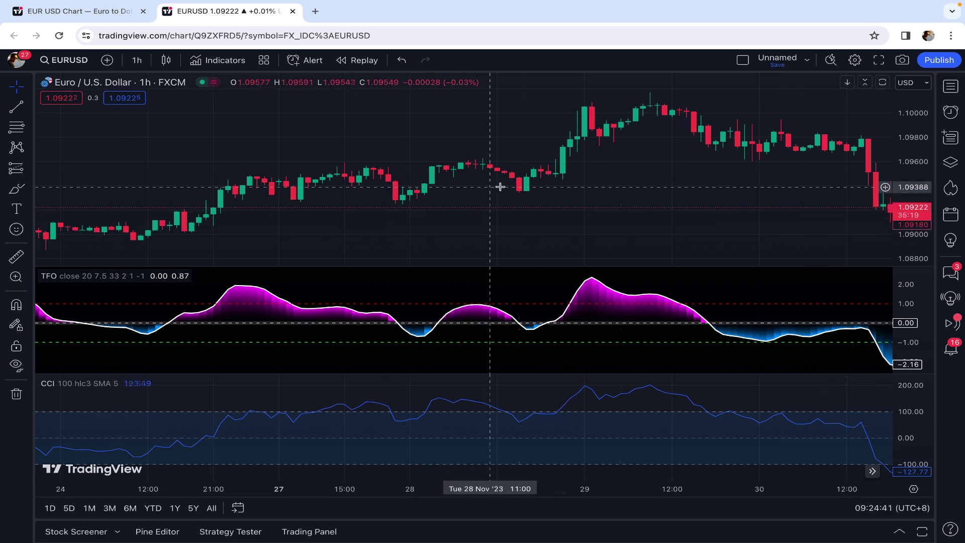
scroll(682, 218, "right", 10)
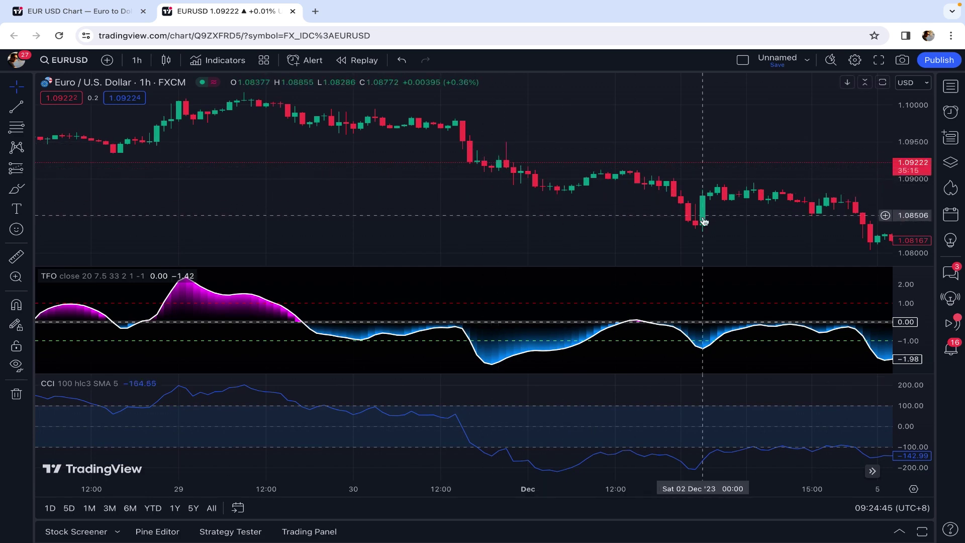
scroll(661, 225, "left", 10)
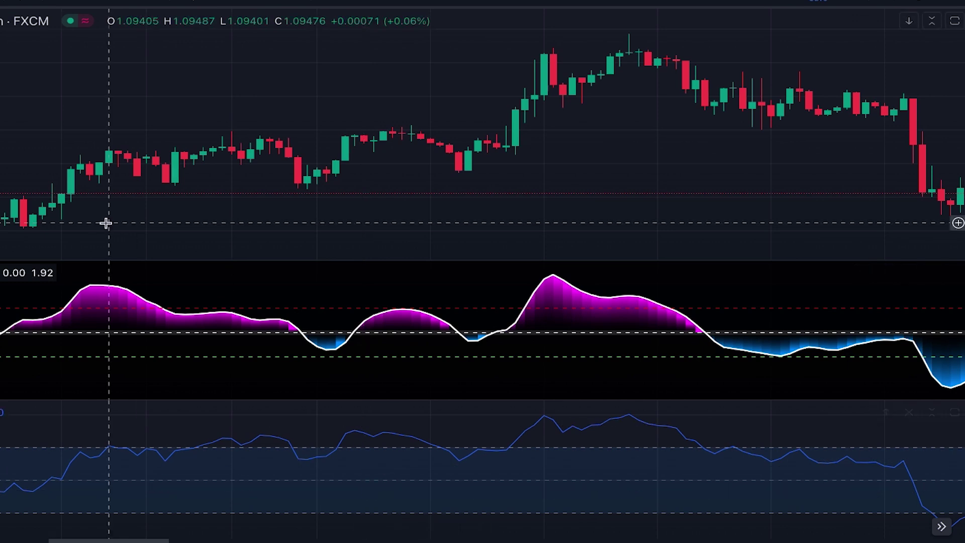
Draw a trial long position, adjusting its stop, target and width in candles
left_click(372, 140)
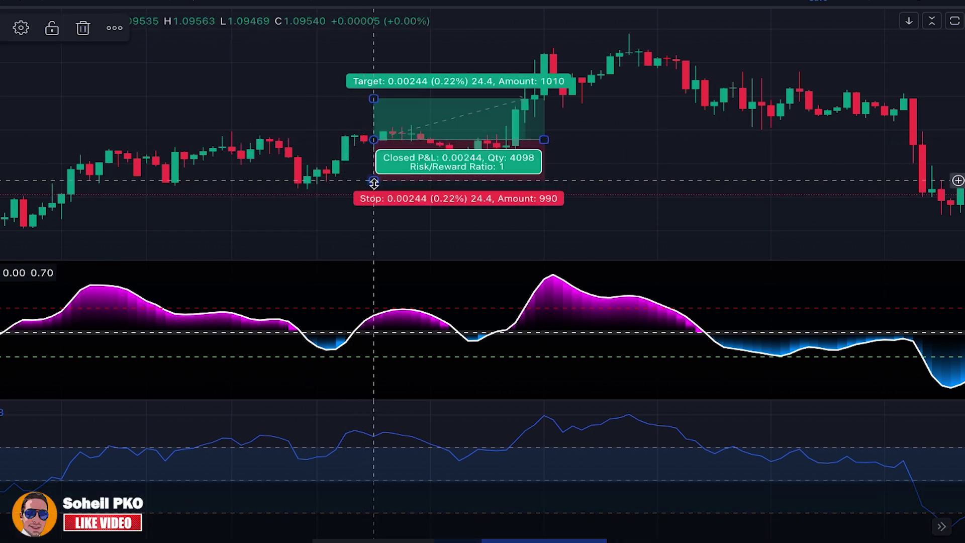
left_click_drag(373, 182, 374, 190)
left_click_drag(373, 98, 373, 34)
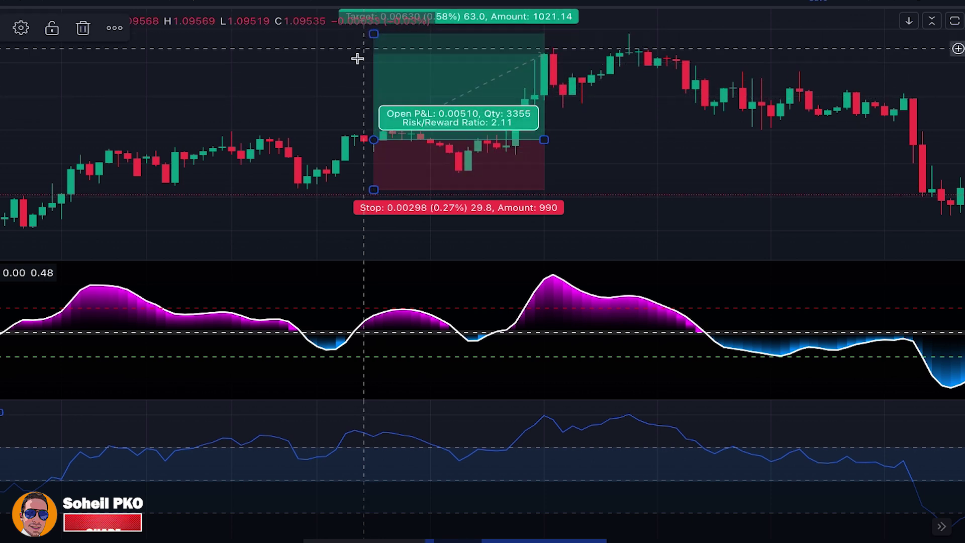
left_click_drag(544, 139, 374, 147)
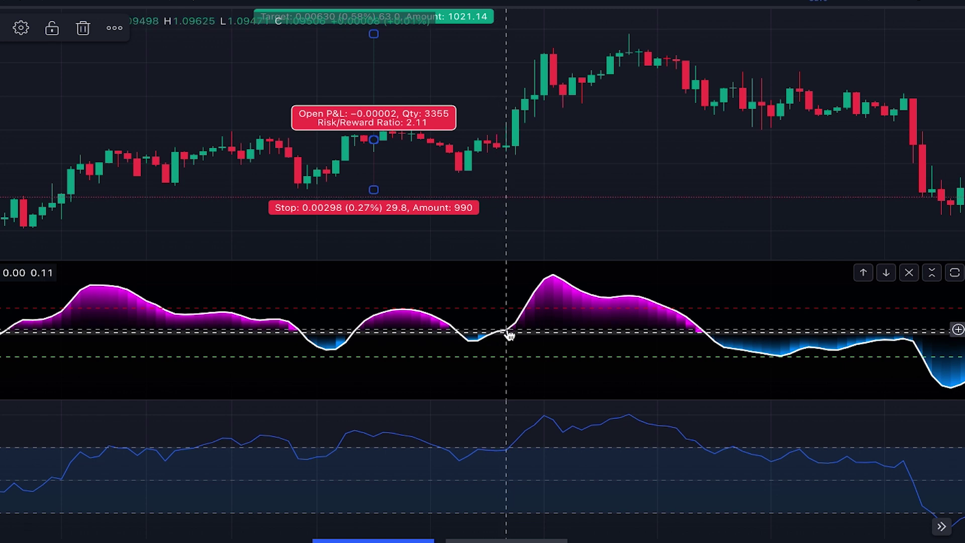
left_click(500, 138)
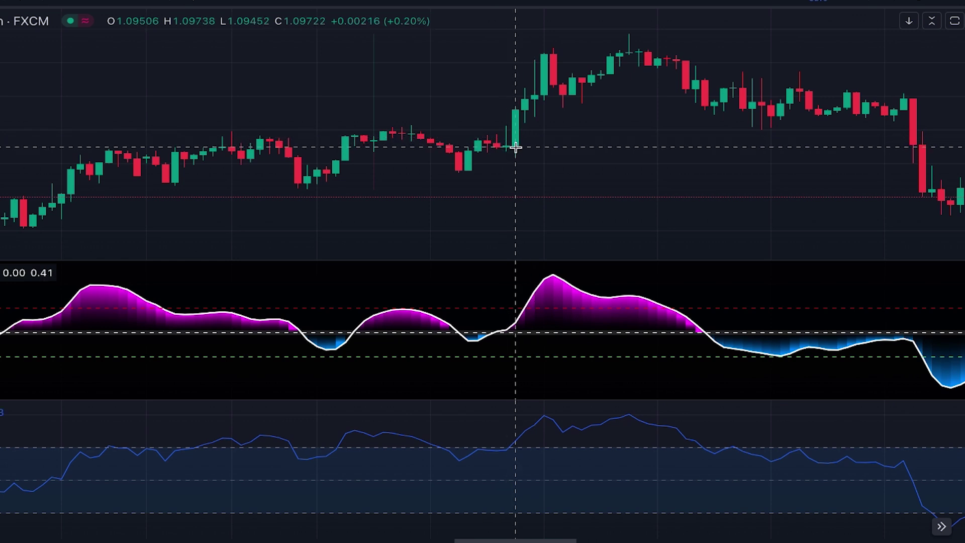
Place a long at the breakout candle with a 0.15% stop and 0.62% target (R/R 4.04)
left_click(515, 147)
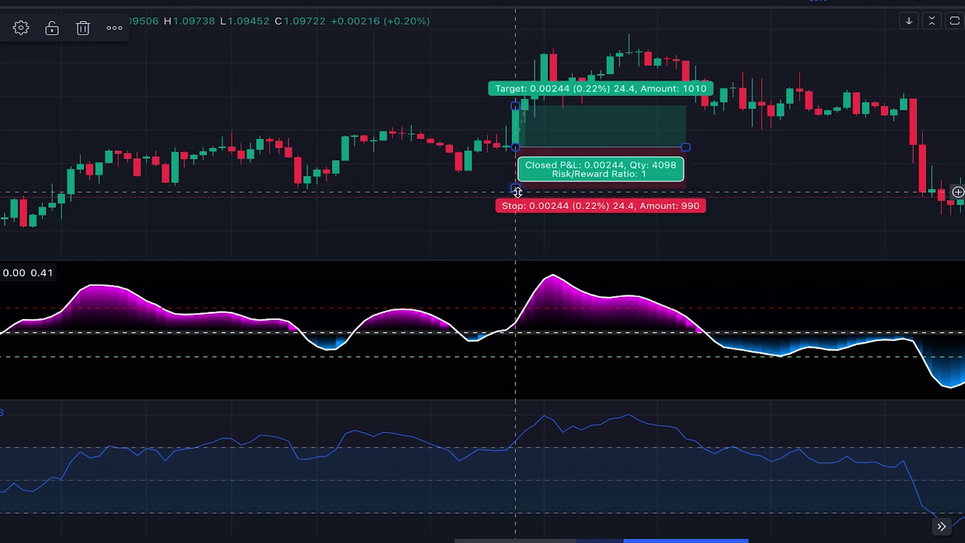
left_click_drag(516, 190, 516, 175)
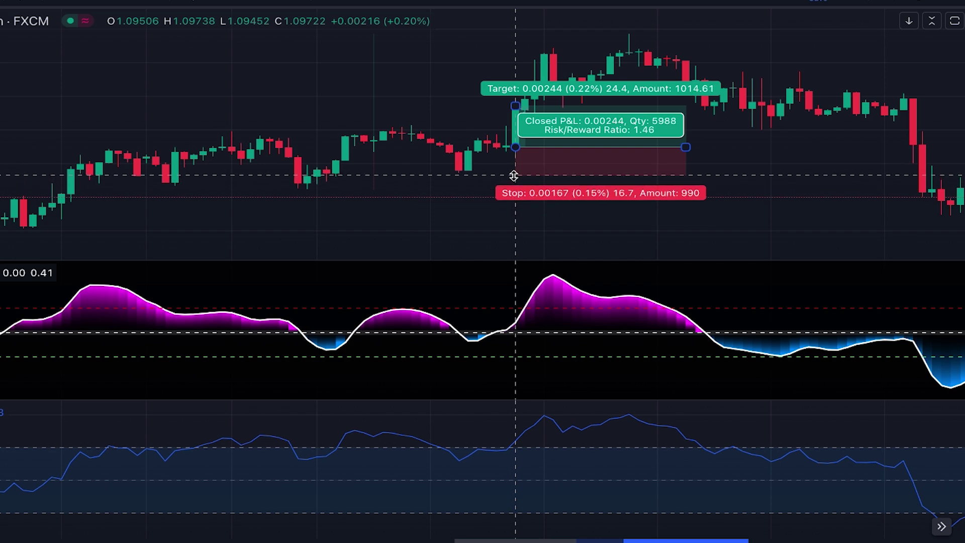
left_click_drag(515, 106, 520, 41)
scroll(520, 41, "right", 5)
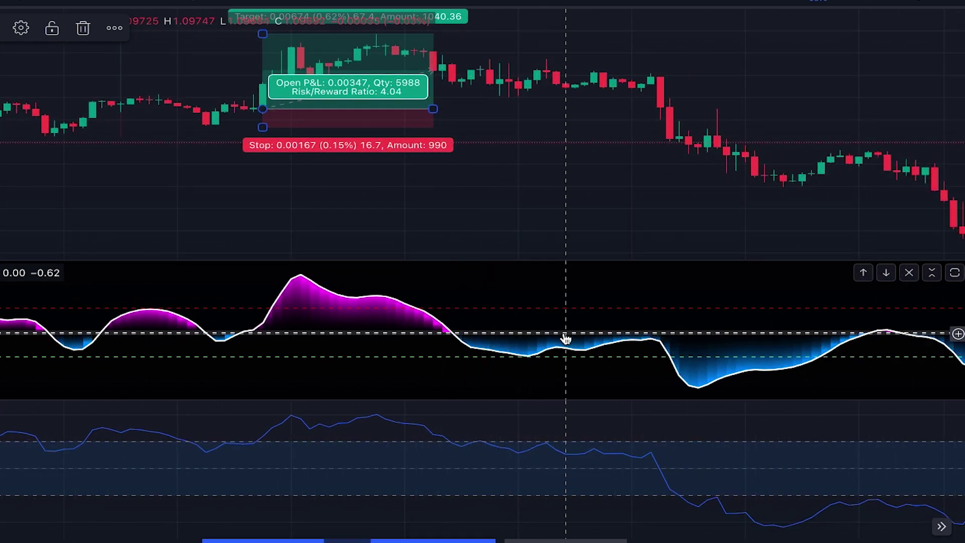
scroll(598, 335, "right", 7)
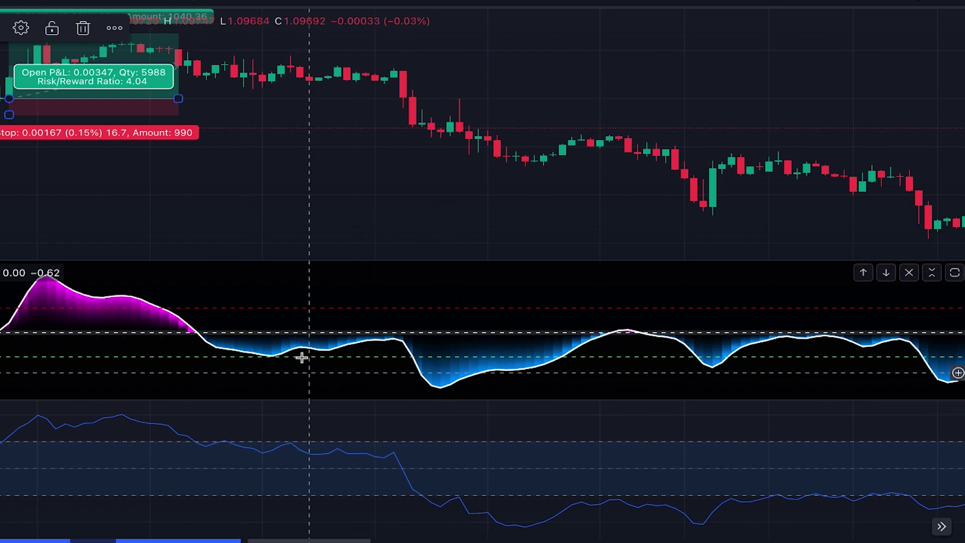
scroll(326, 425, "right", 5)
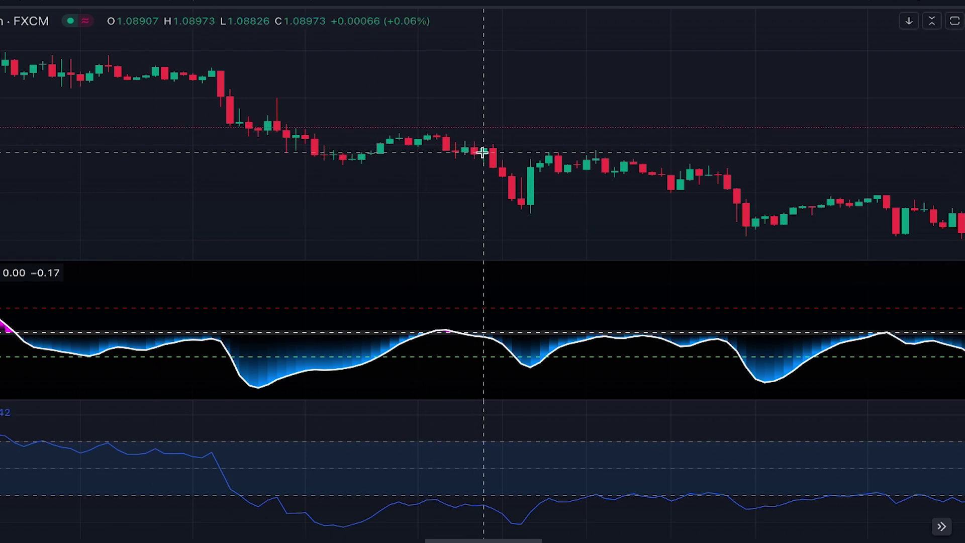
Draw a short position with stop 0.24% above entry and target 0.99% below (R/R 4.1)
left_click(483, 152)
left_click_drag(484, 110, 487, 127)
scroll(487, 127, "right", 5)
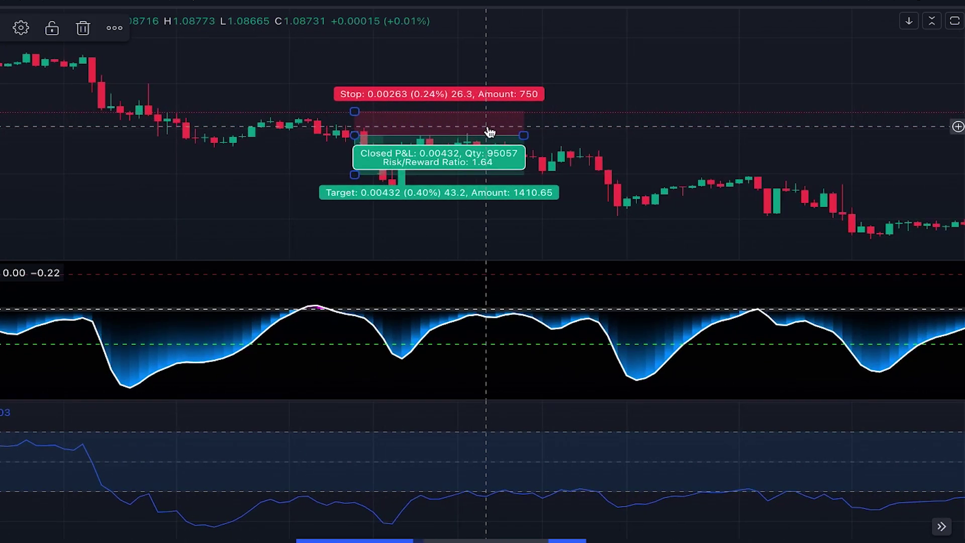
left_click_drag(354, 174, 366, 231)
scroll(366, 234, "right", 6)
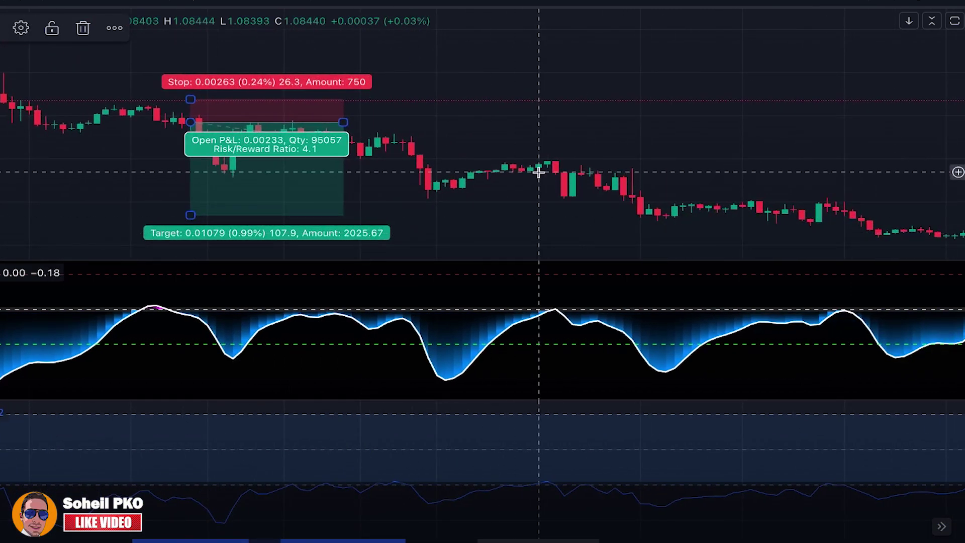
scroll(552, 290, "left", 2)
scroll(558, 296, "left", 1)
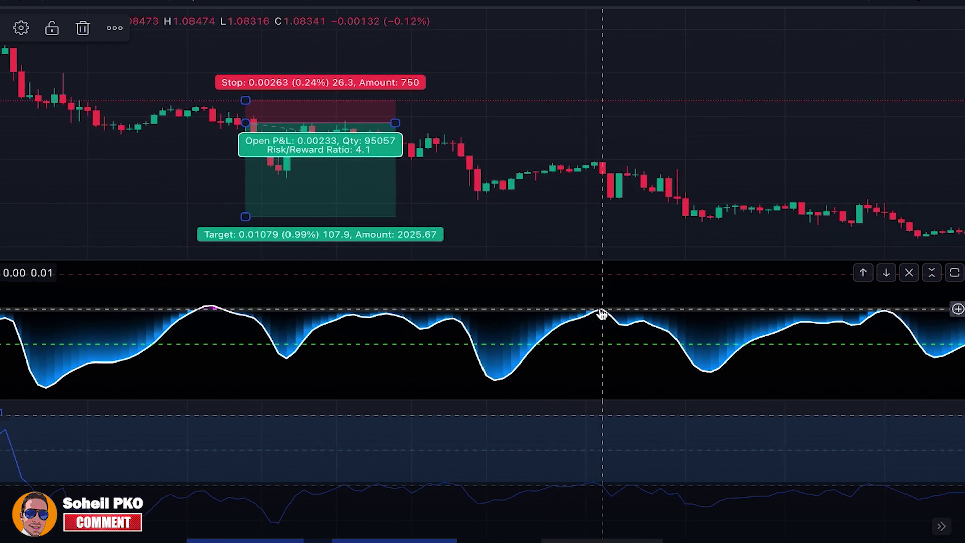